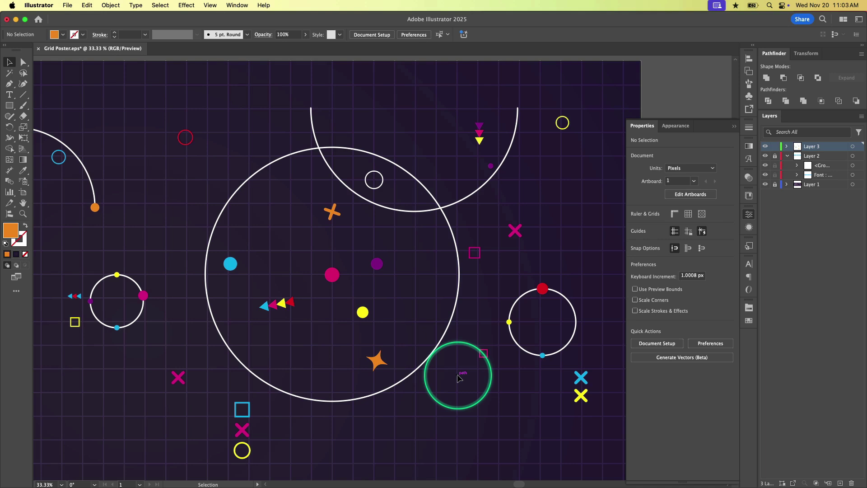
# - Select the coloured dots, crosses and triangles inside the big white circle, leaving the circle unselected
pyautogui.moveTo(459, 378); pyautogui.dragTo(408, 356)
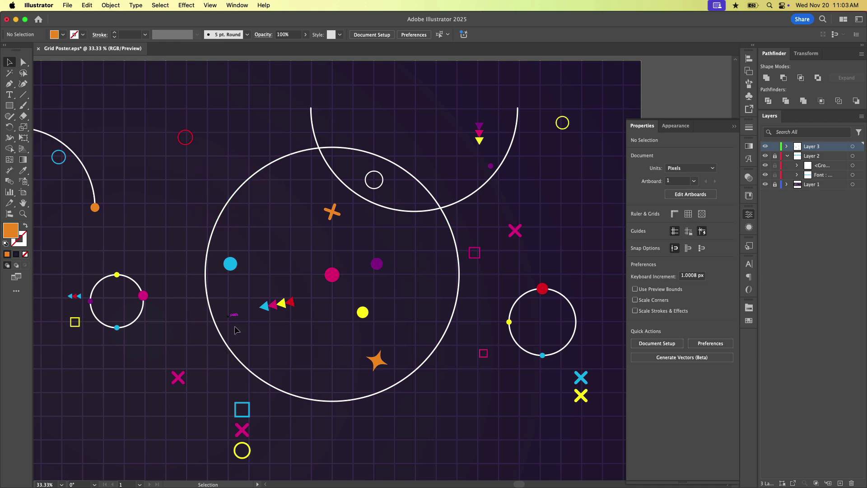
pyautogui.click(419, 365)
pyautogui.moveTo(198, 432); pyautogui.dragTo(214, 393)
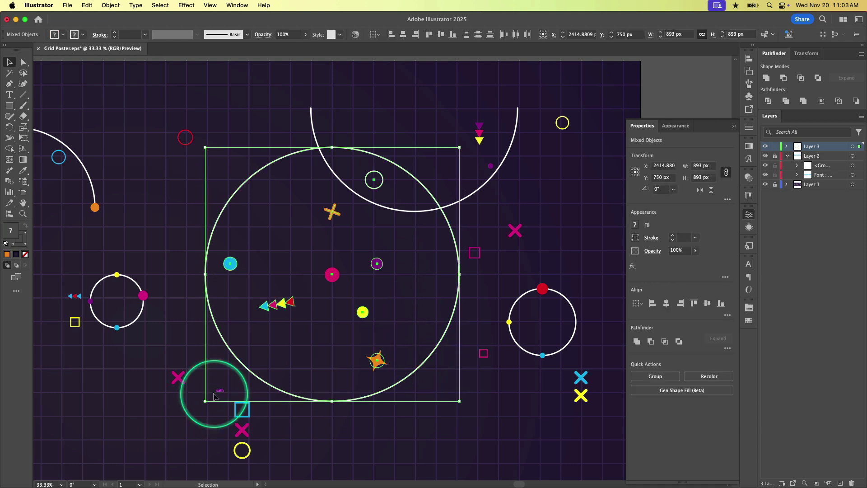
pyautogui.keyDown('shift'); pyautogui.click(378, 193); pyautogui.keyUp('shift')
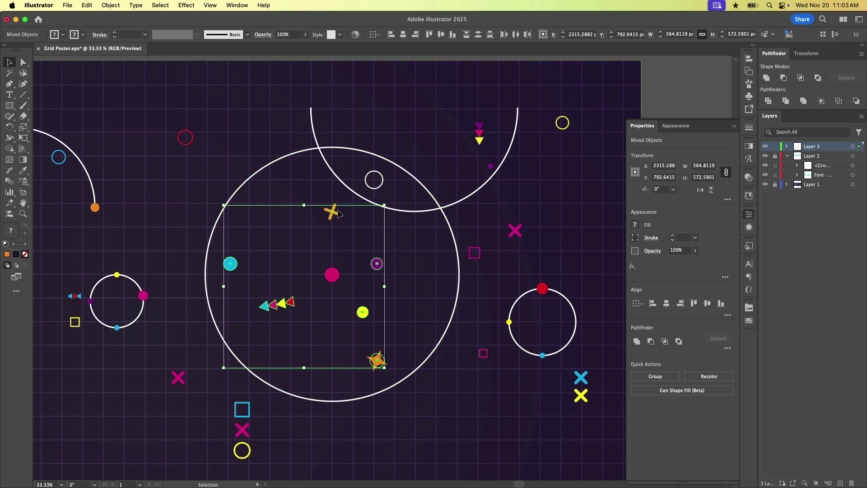
pyautogui.click(283, 309)
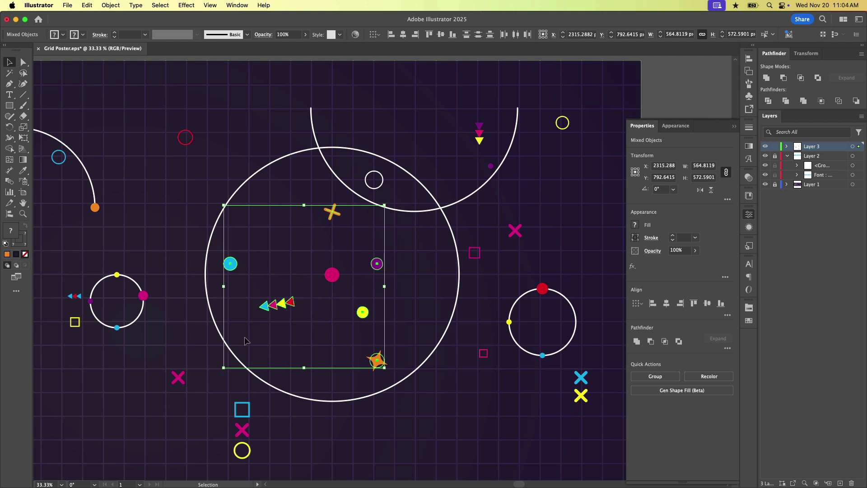
pyautogui.click(416, 180)
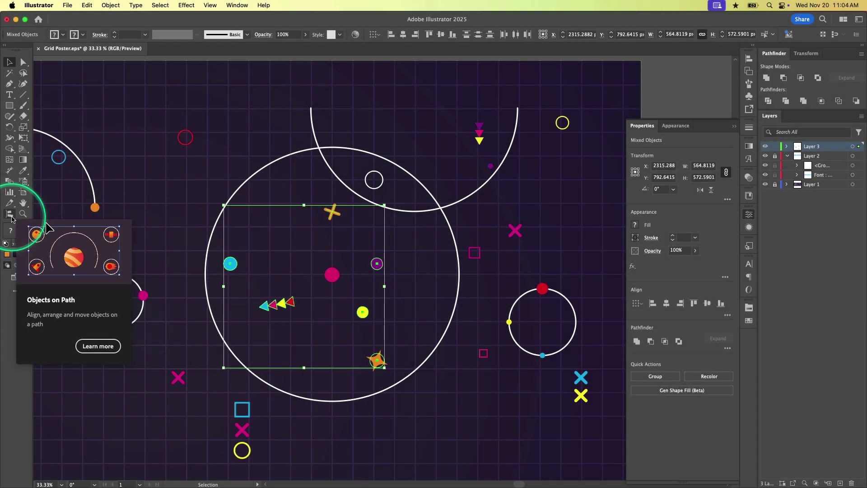
# - Use the Objects on Path tool to attach the selected shapes to the big white circle's outline
pyautogui.click(10, 214)
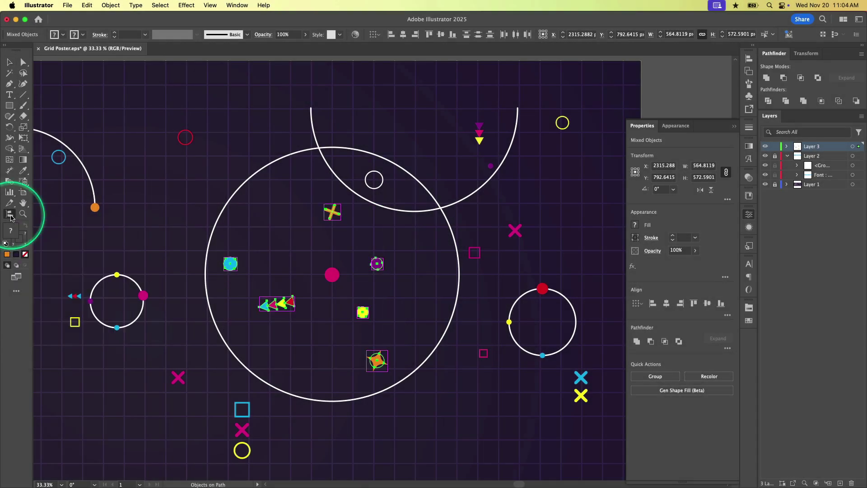
pyautogui.click(217, 188)
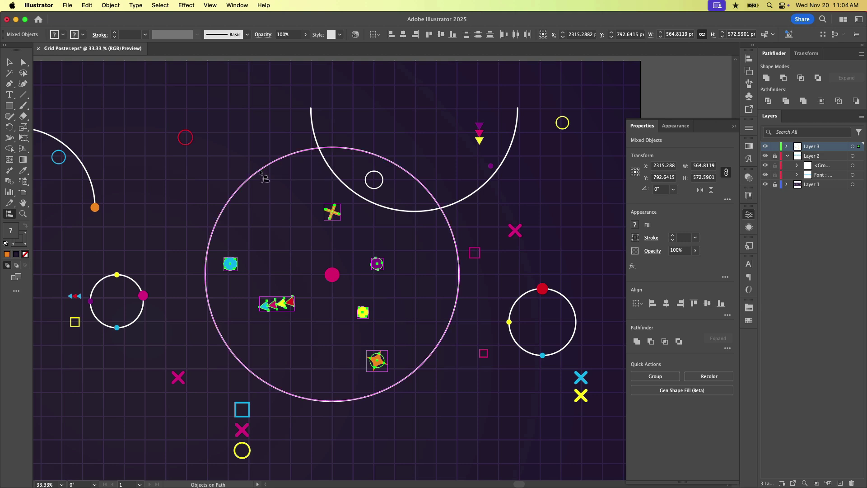
pyautogui.click(228, 205)
pyautogui.click(537, 428)
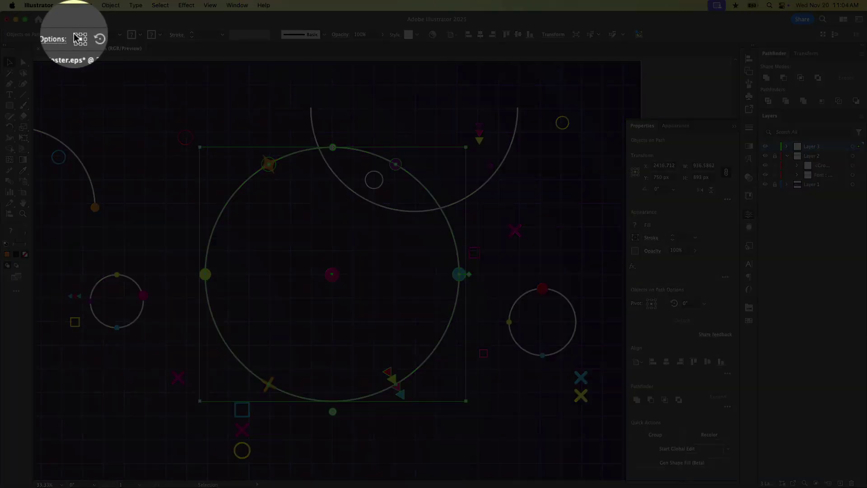
pyautogui.click(79, 34)
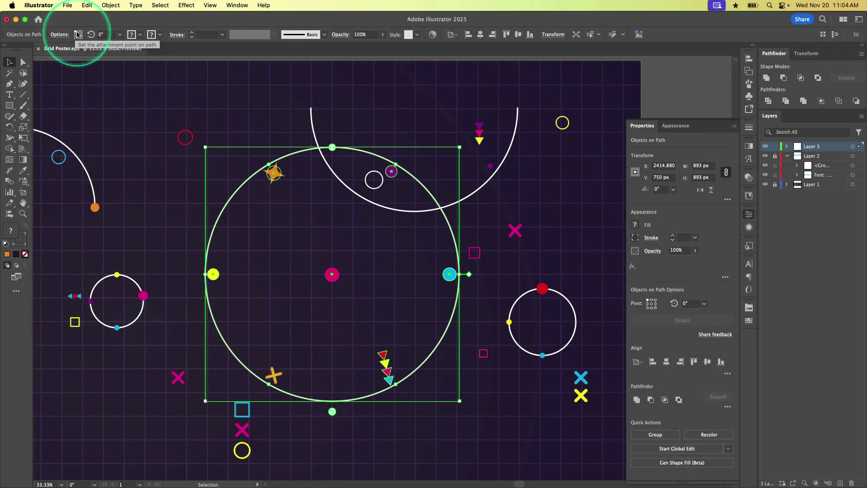
pyautogui.click(81, 38)
pyautogui.click(81, 39)
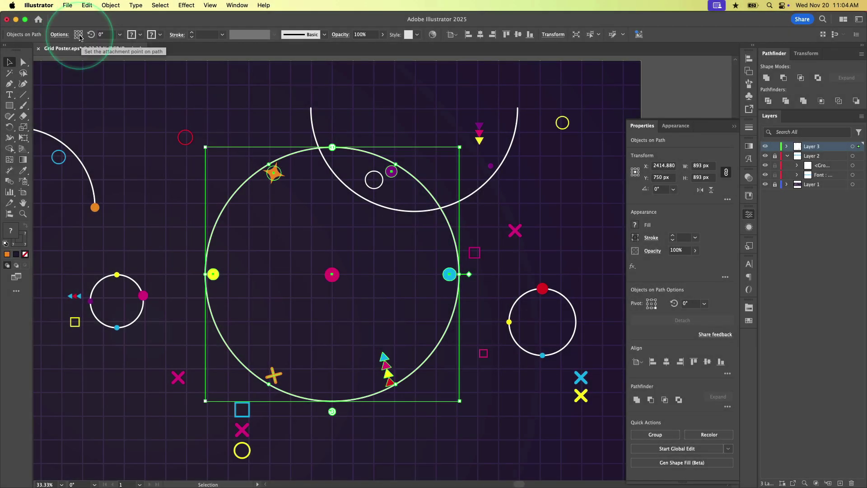
pyautogui.click(79, 36)
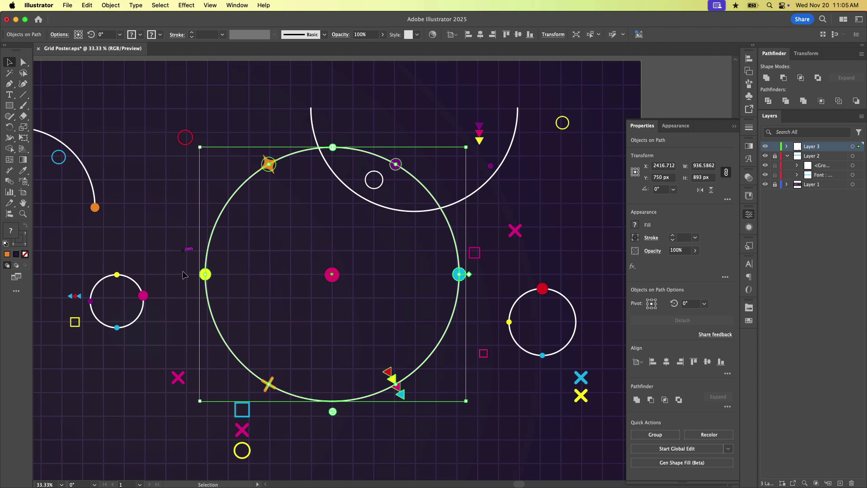
pyautogui.click(322, 149)
pyautogui.moveTo(332, 149); pyautogui.dragTo(236, 303)
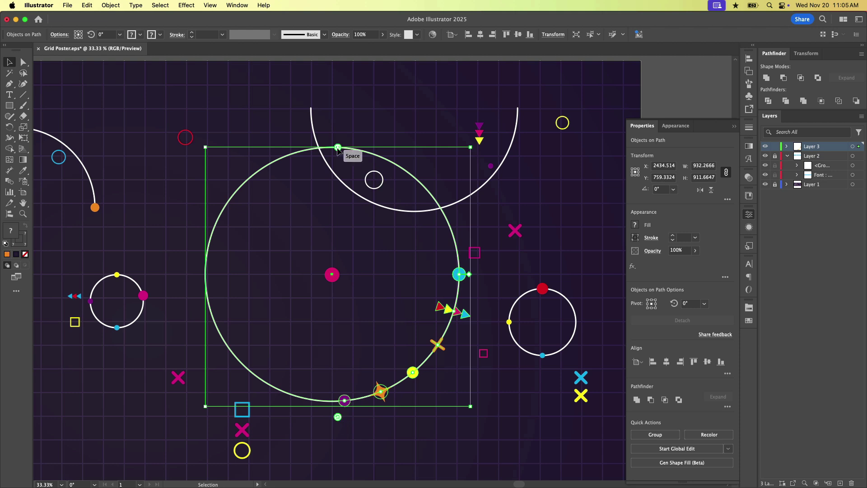
pyautogui.moveTo(338, 149); pyautogui.dragTo(413, 151)
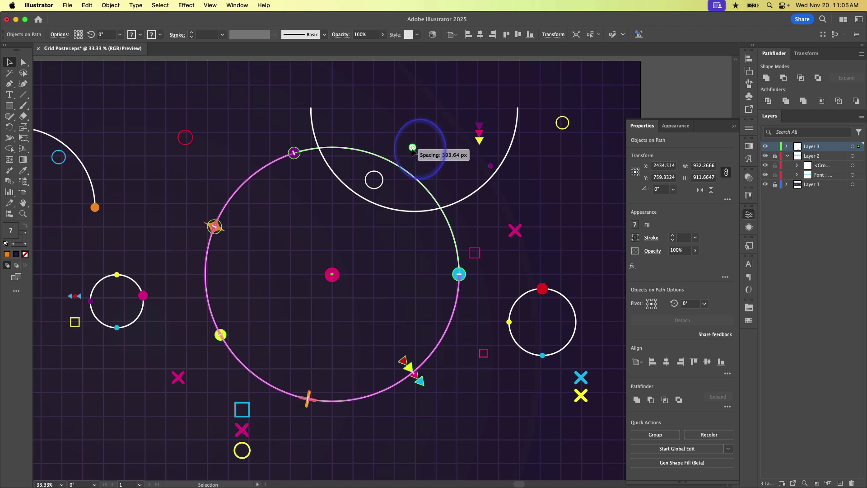
pyautogui.moveTo(413, 151); pyautogui.dragTo(458, 215)
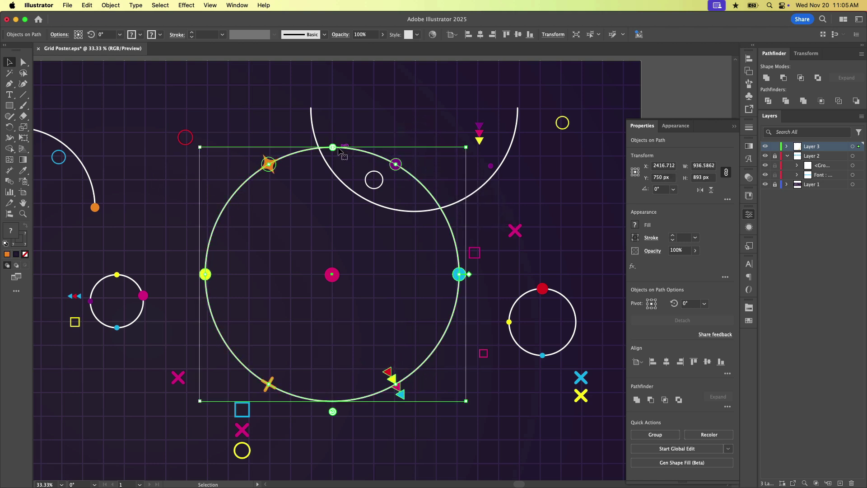
pyautogui.click(333, 148)
pyautogui.moveTo(332, 148); pyautogui.dragTo(467, 248)
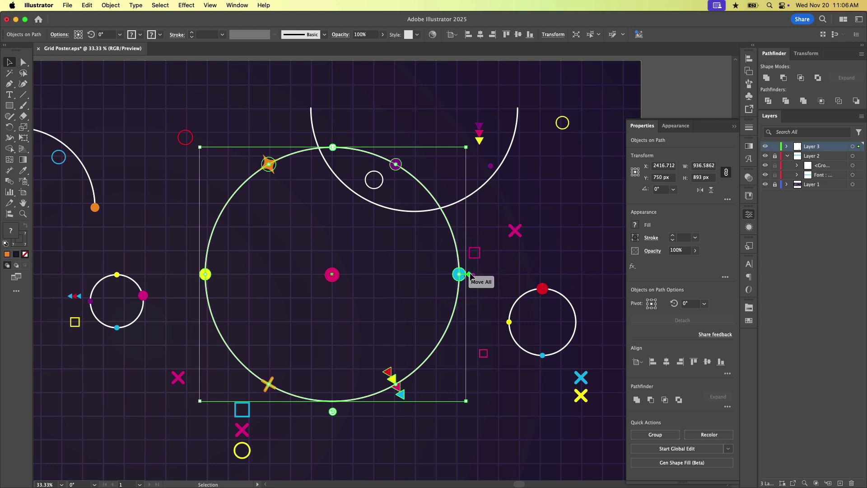
# - Slide all shapes around the circle, then move the cyan dot to the lower left so the triangles sit at the bottom
pyautogui.moveTo(469, 275); pyautogui.dragTo(334, 358)
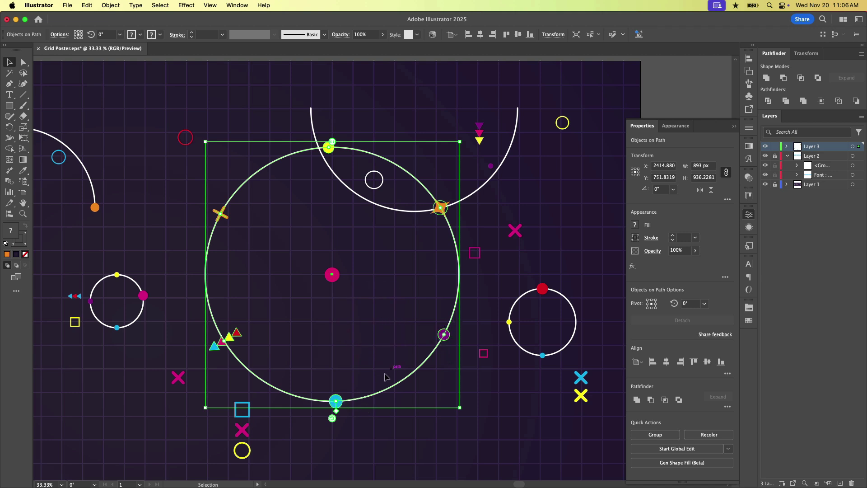
pyautogui.moveTo(335, 400); pyautogui.dragTo(226, 340)
pyautogui.click(345, 395)
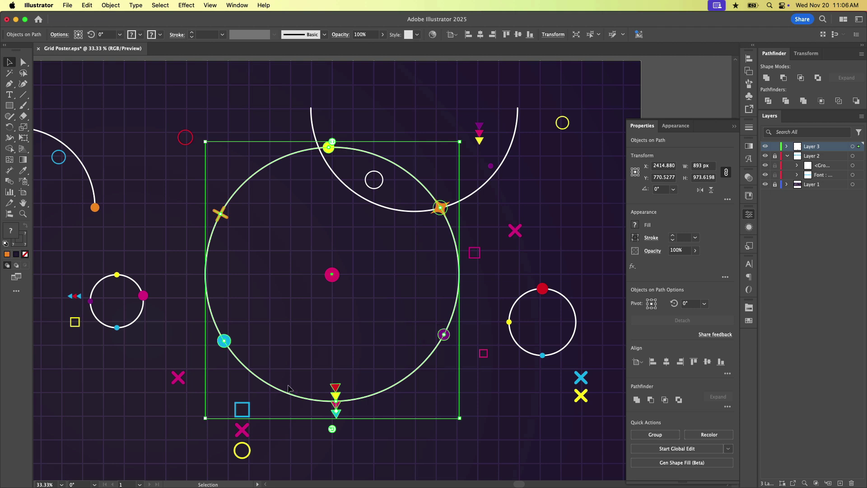
pyautogui.click(288, 387)
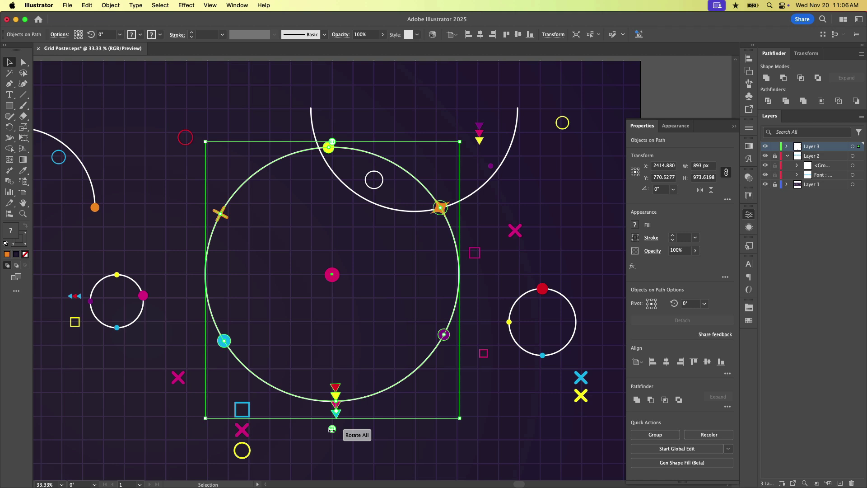
# - Drag the Rotate All handle to rotate every shape on the circle to about 321.89°
pyautogui.click(332, 429)
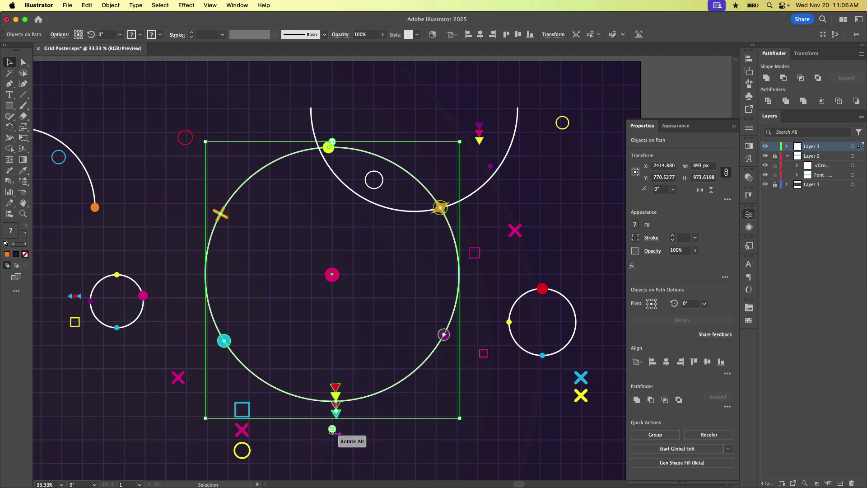
pyautogui.moveTo(332, 429)
pyautogui.mouseDown()
pyautogui.moveTo(351, 427)
pyautogui.moveTo(331, 429)
pyautogui.mouseUp()
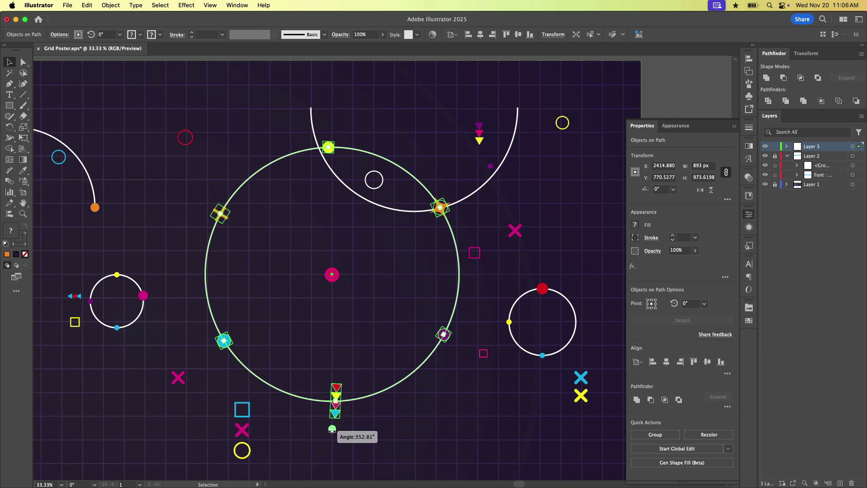
pyautogui.moveTo(332, 429); pyautogui.dragTo(331, 426)
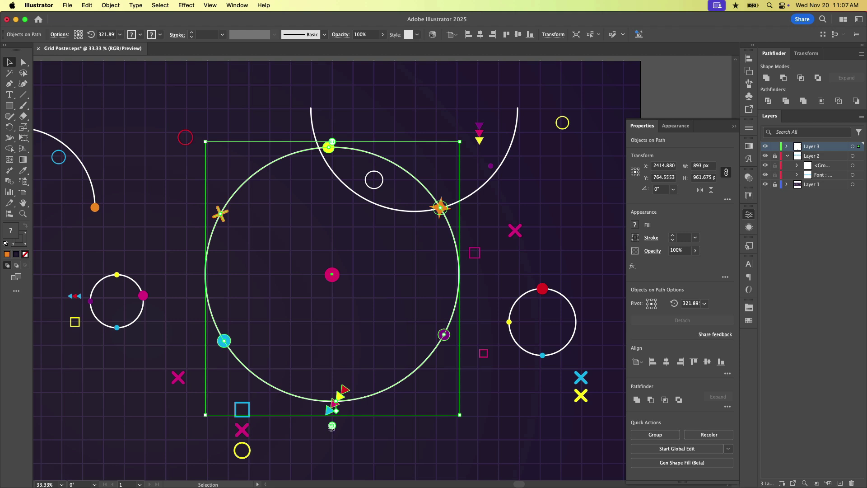
pyautogui.click(108, 34)
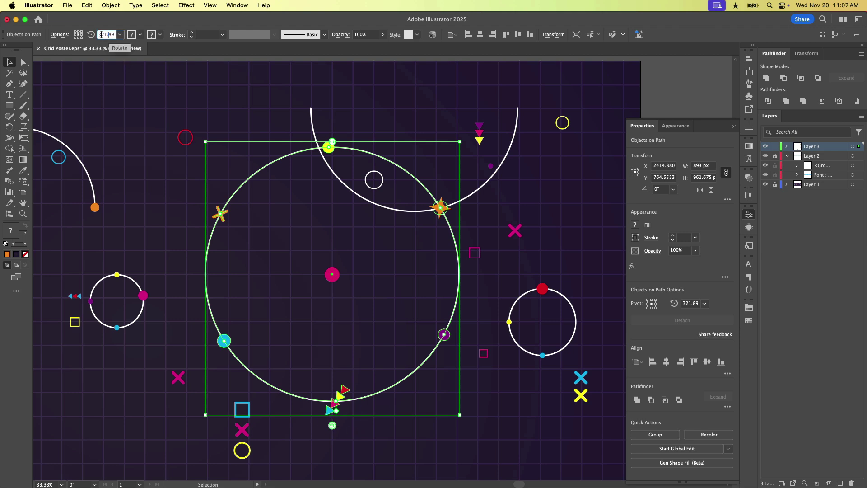
pyautogui.click(108, 36)
pyautogui.click(120, 34)
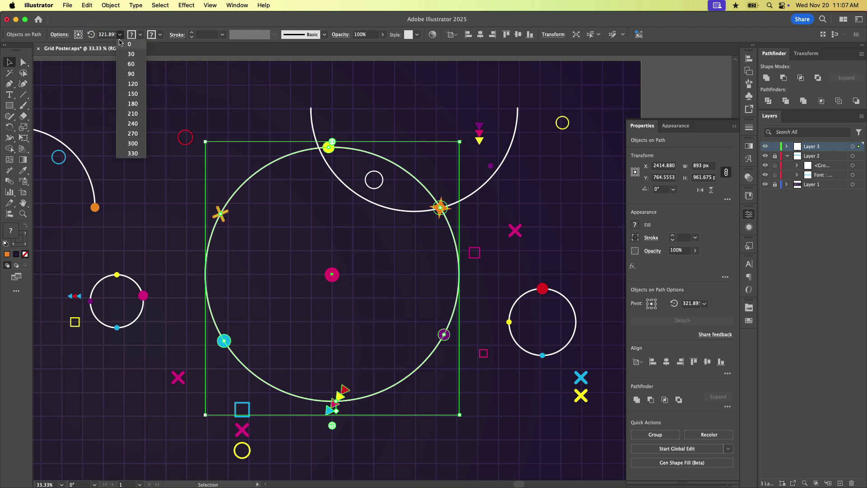
pyautogui.click(107, 34)
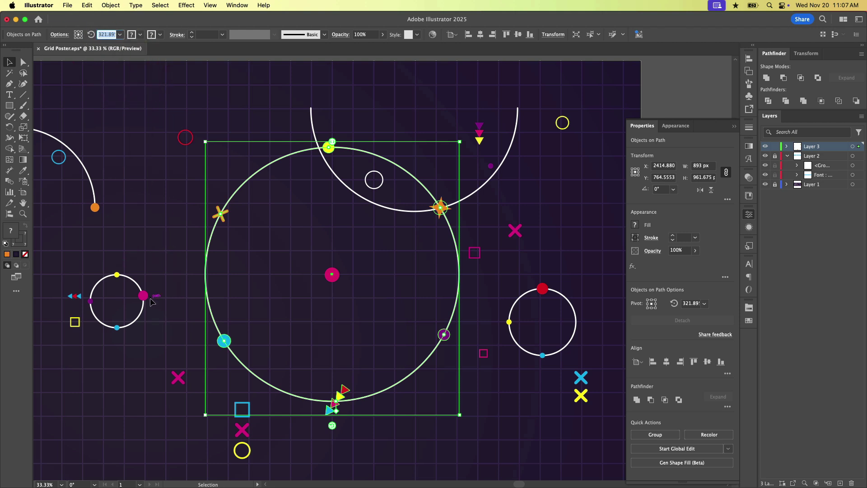
pyautogui.click(291, 378)
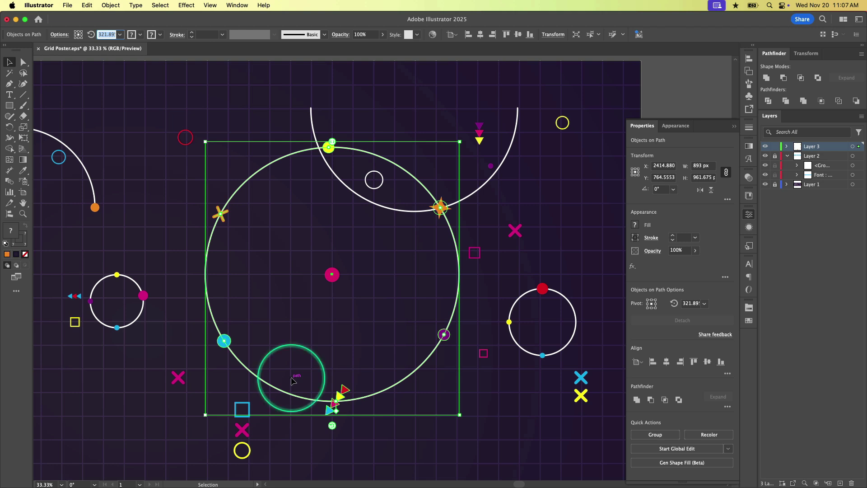
pyautogui.click(375, 248)
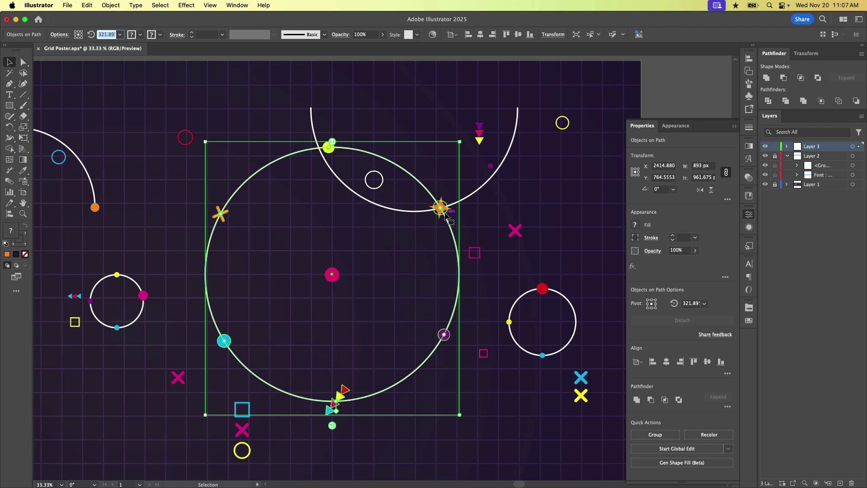
pyautogui.click(262, 241)
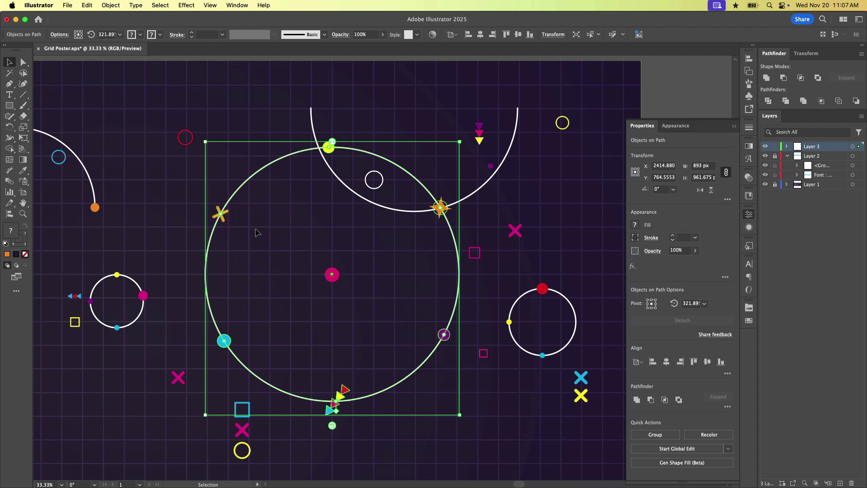
pyautogui.click(224, 217)
pyautogui.moveTo(225, 218); pyautogui.dragTo(284, 168)
pyautogui.moveTo(221, 216); pyautogui.dragTo(208, 260)
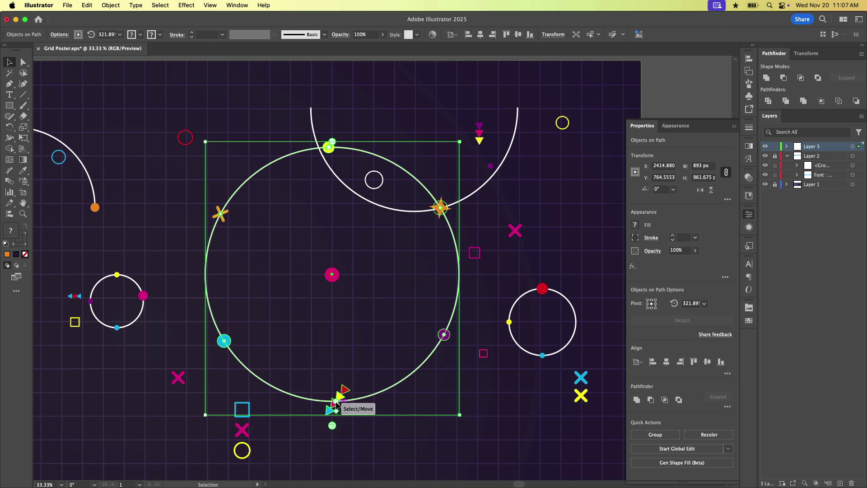
pyautogui.click(353, 404)
pyautogui.moveTo(353, 404); pyautogui.dragTo(416, 368)
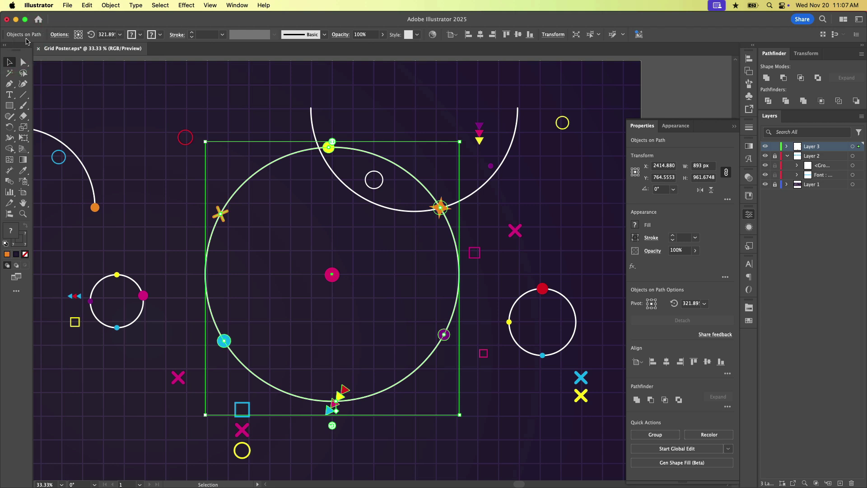
# - Enter Isolation Mode on the Objects on Path group and clear the selection inside it
pyautogui.click(274, 164)
pyautogui.click(274, 163)
pyautogui.doubleClick(274, 164)
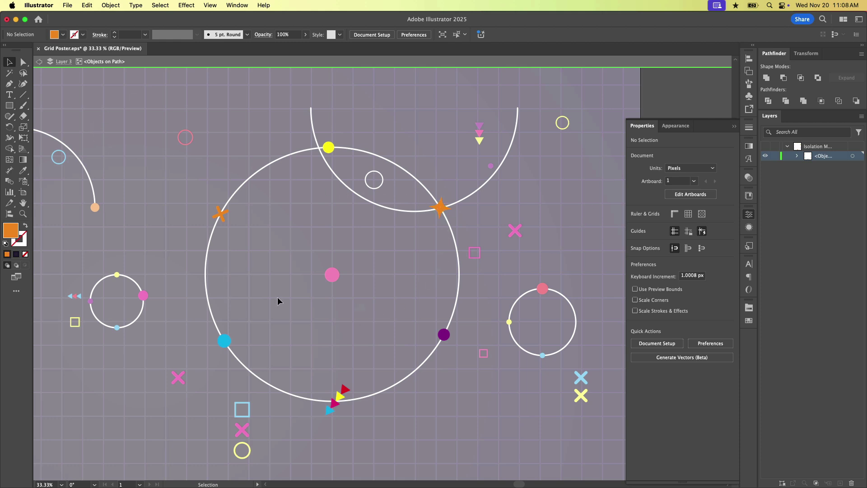
pyautogui.click(117, 116)
pyautogui.click(107, 63)
pyautogui.click(319, 277)
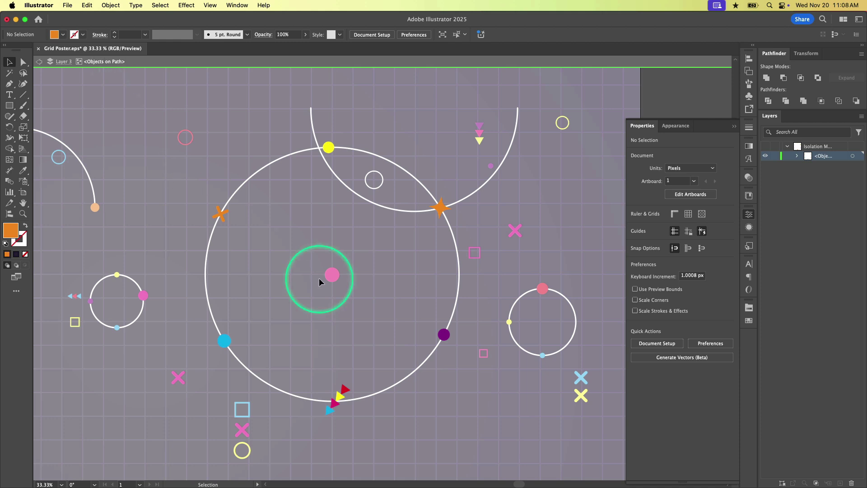
# - Select the cyan dot on the circle and delete it from the path
pyautogui.click(340, 127)
pyautogui.click(216, 295)
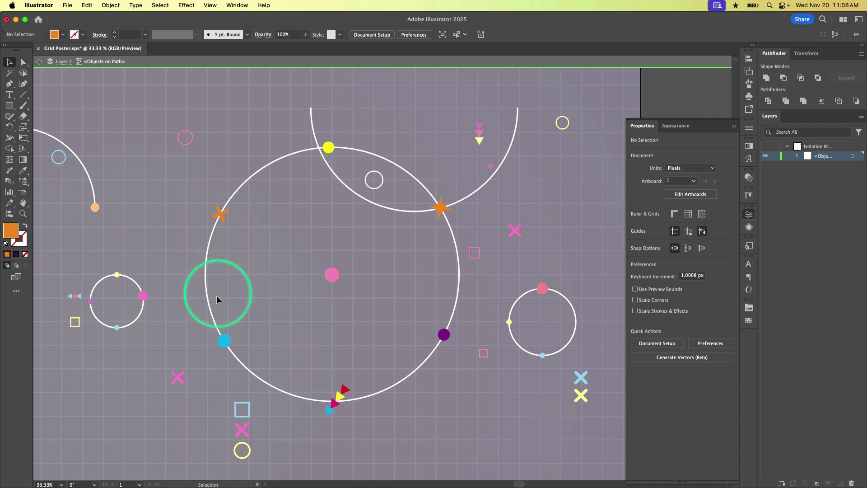
pyautogui.click(224, 340)
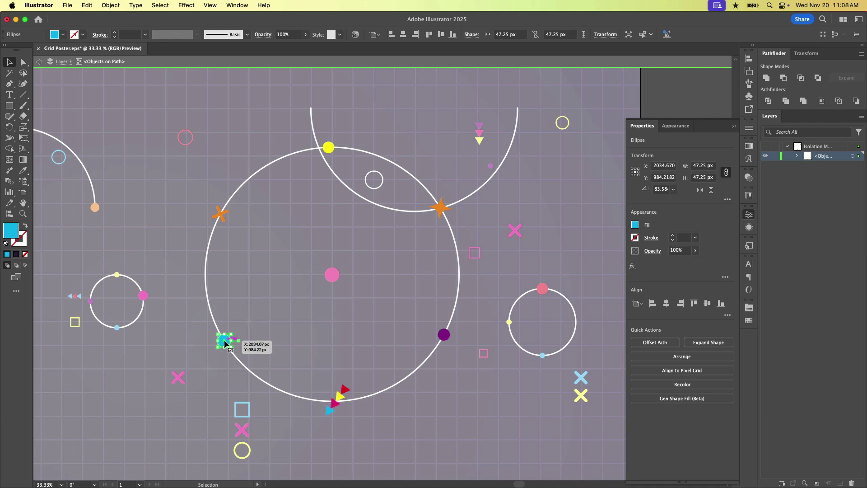
pyautogui.click(224, 342)
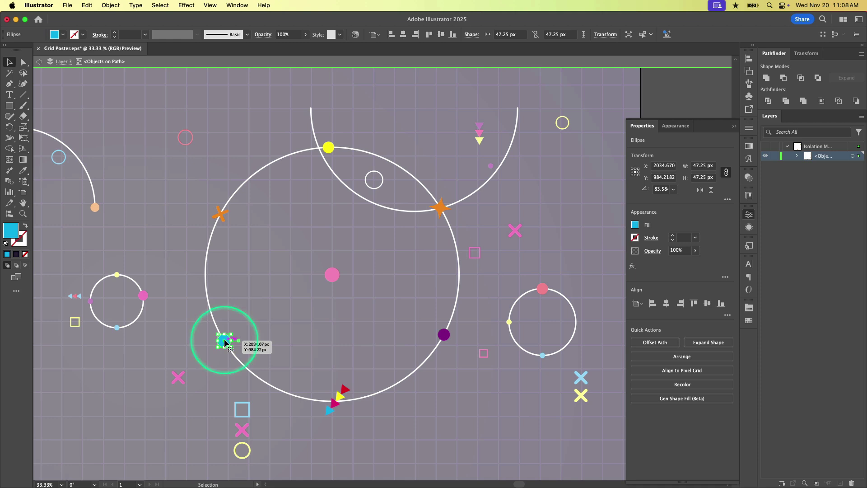
pyautogui.press('Delete')
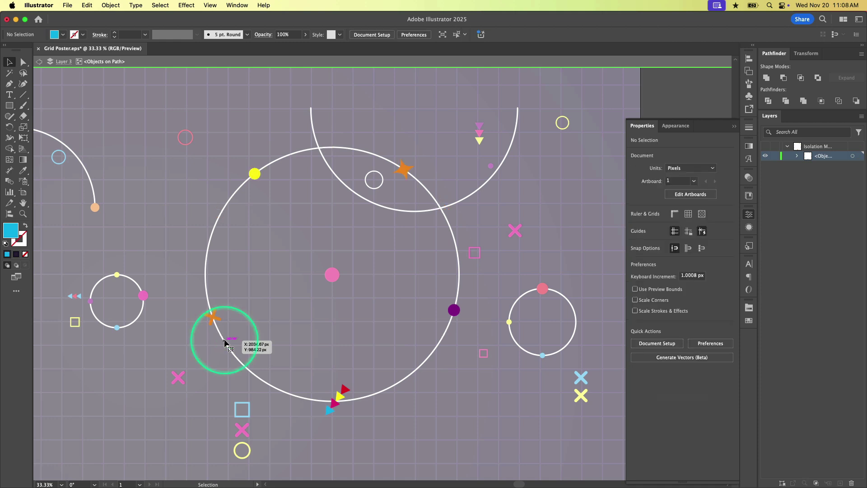
# - Undo the cyan dot's removal, then remove it from the path again
pyautogui.press('super+z')
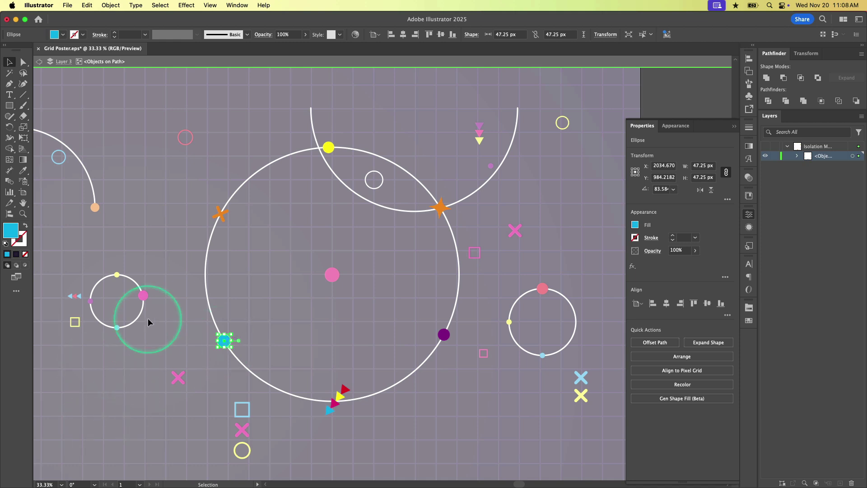
pyautogui.click(155, 333)
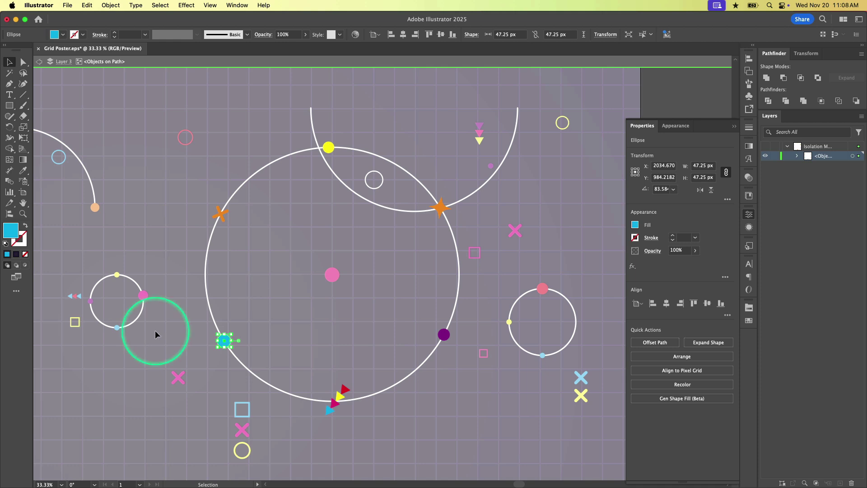
pyautogui.press('super+shift+z')
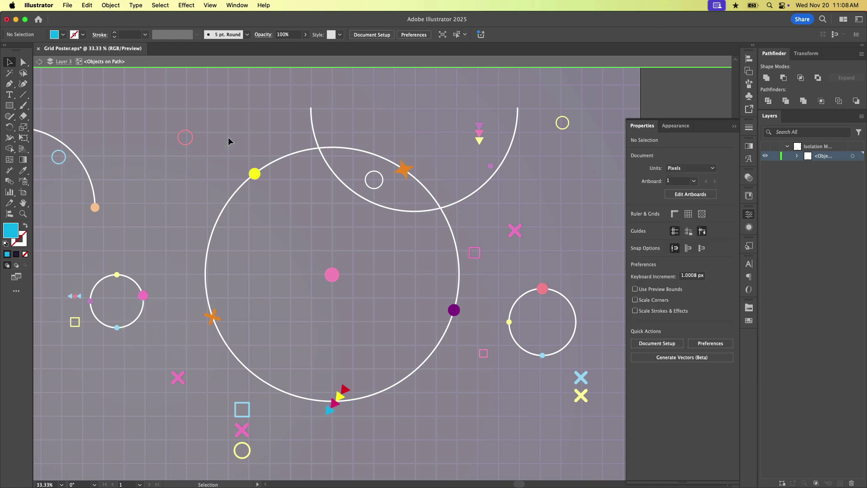
# - Exit isolation, move the cyan dot near the poster's top, and select the Objects on Path group
pyautogui.doubleClick(288, 144)
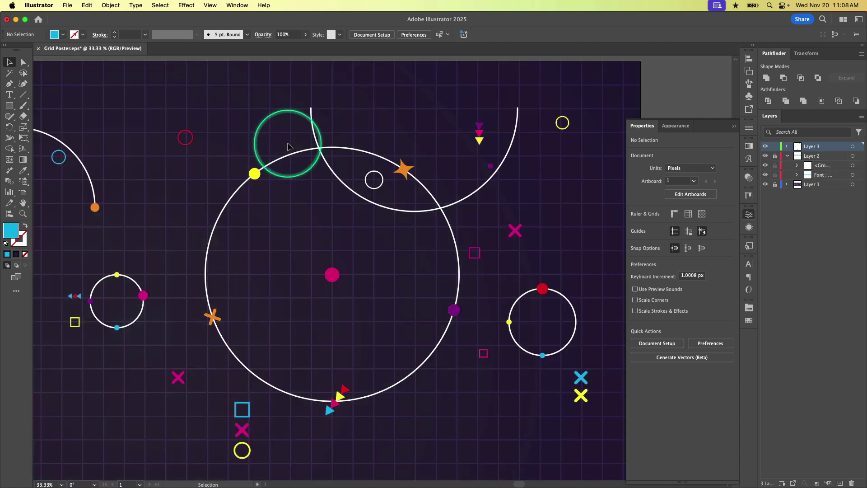
pyautogui.click(382, 267)
pyautogui.moveTo(384, 269); pyautogui.dragTo(414, 92)
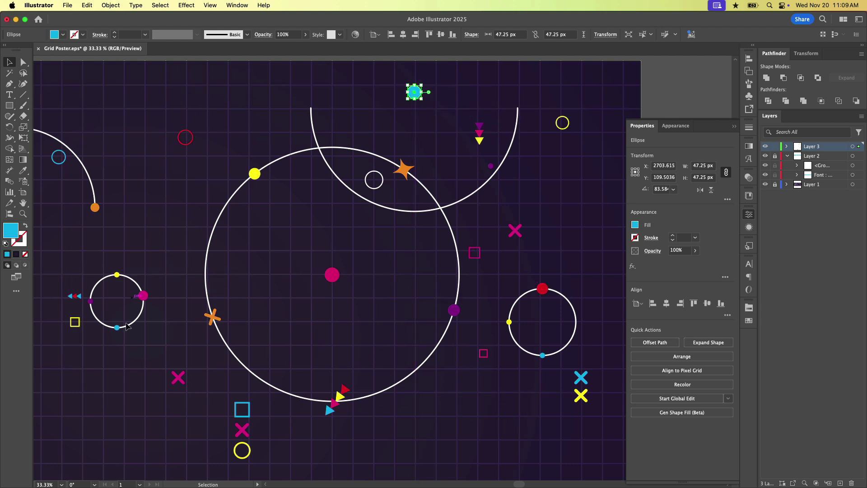
pyautogui.click(249, 373)
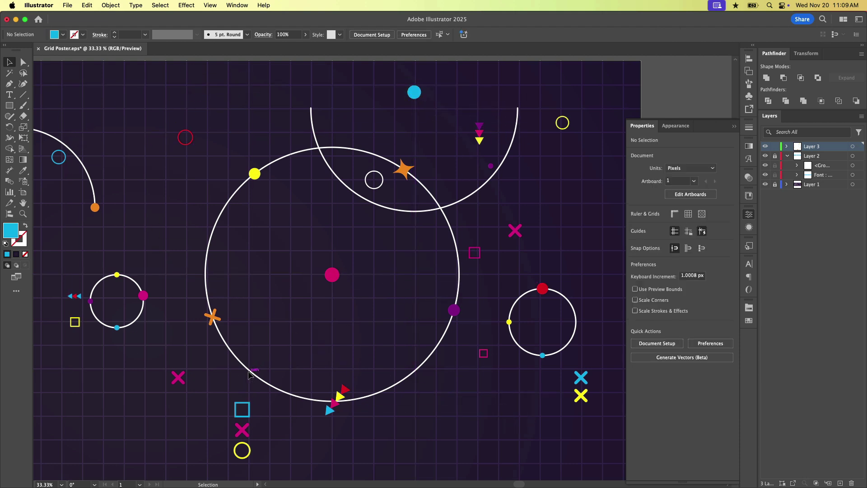
pyautogui.click(254, 173)
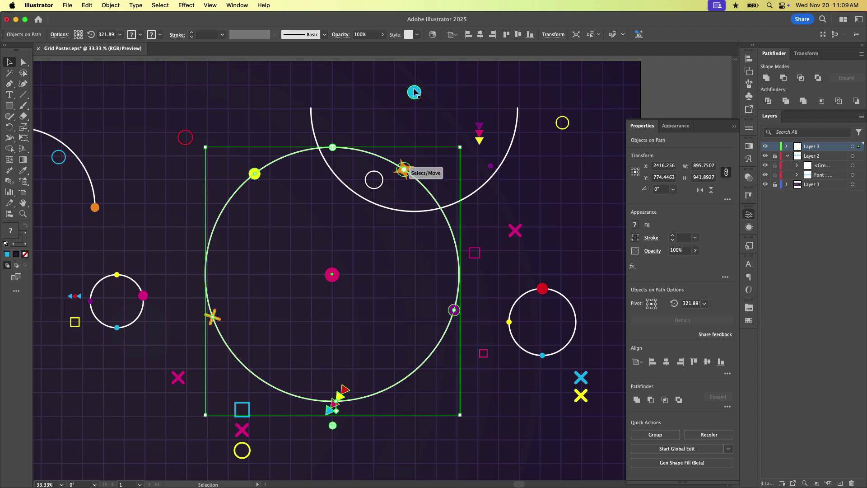
# - Cut the small outline circle and isolate the large circle's Objects on Path group
pyautogui.click(383, 181)
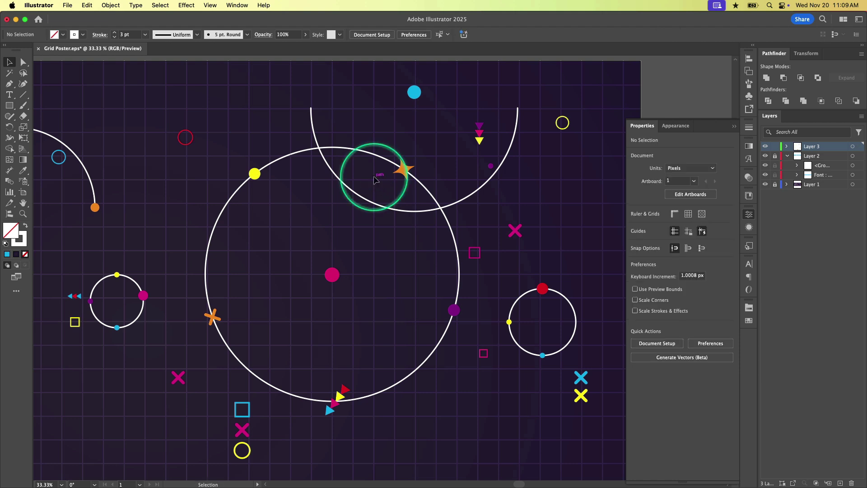
pyautogui.press('Delete')
pyautogui.click(284, 160)
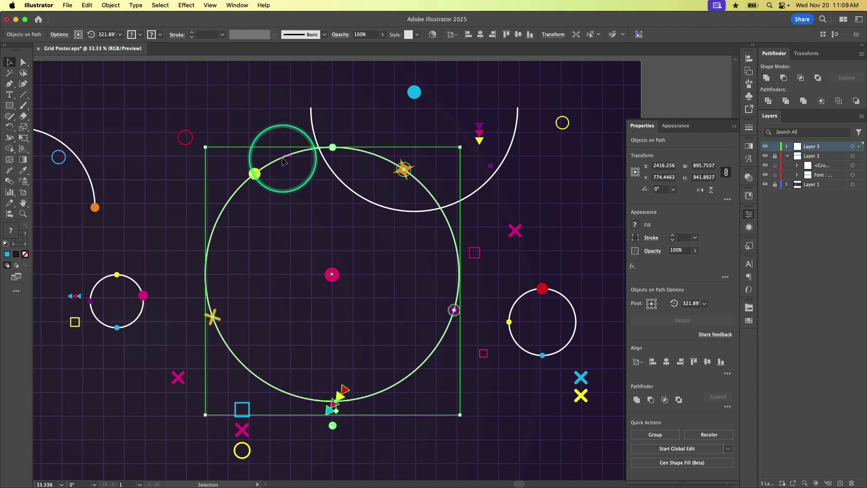
pyautogui.doubleClick(283, 160)
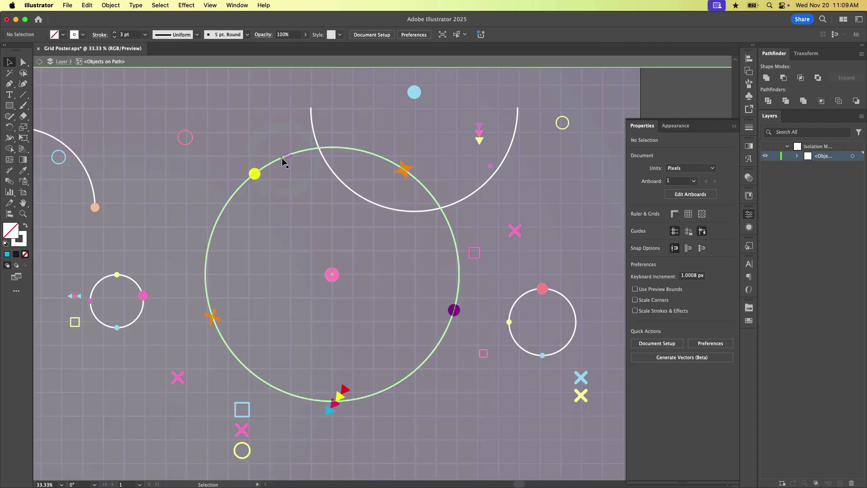
# - Paste the small circle in place inside the group, then exit Isolation Mode
pyautogui.click(282, 159)
pyautogui.press('v')
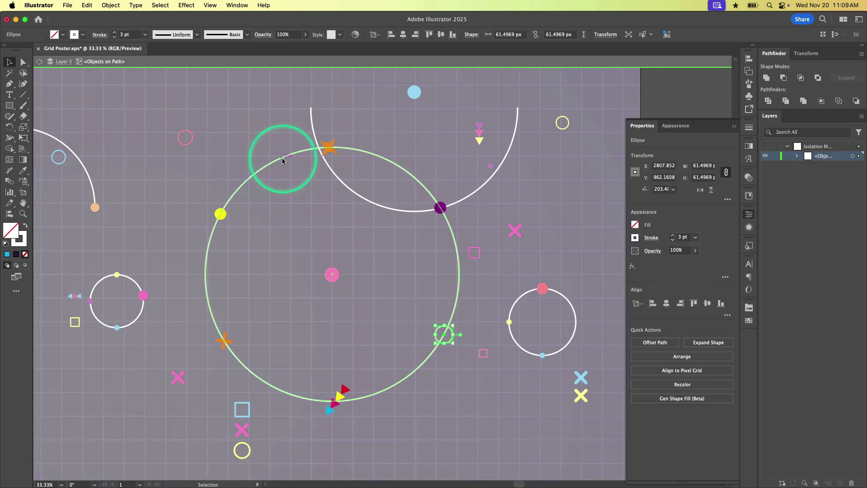
pyautogui.click(444, 336)
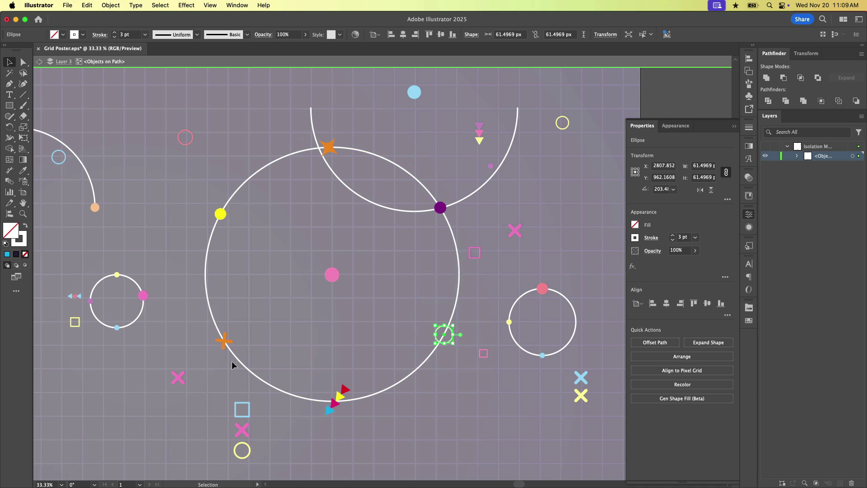
pyautogui.click(301, 150)
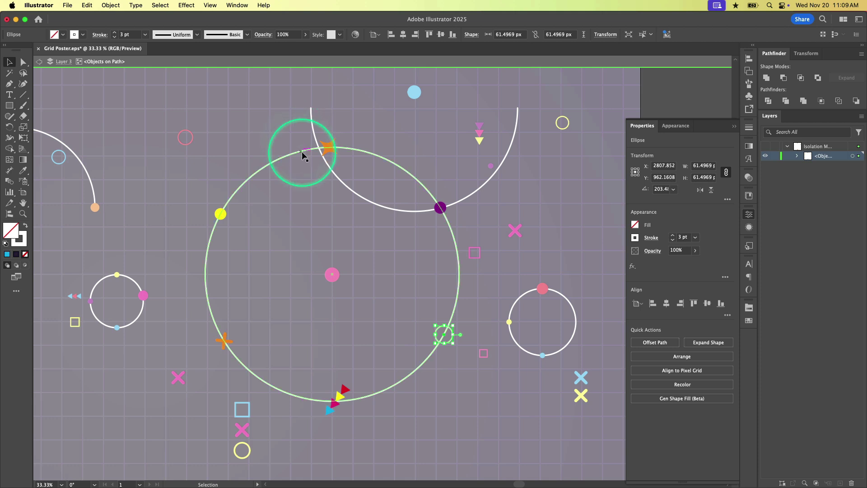
pyautogui.click(344, 247)
pyautogui.doubleClick(344, 245)
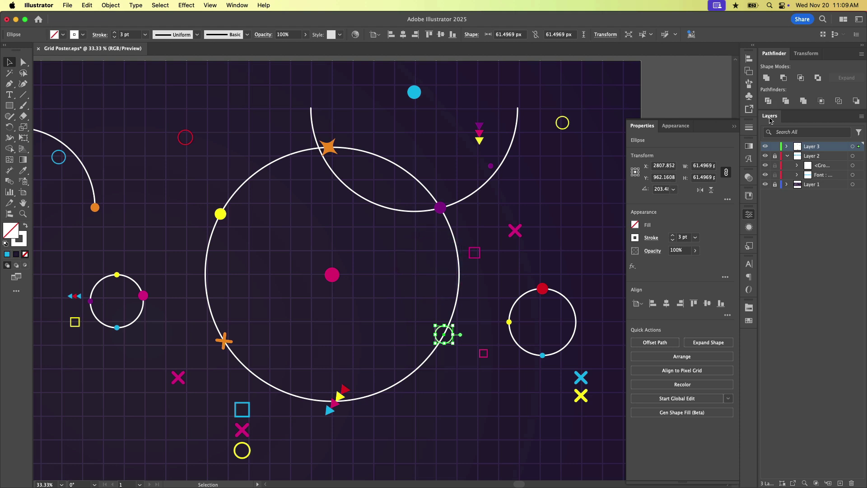
# - In the Layers panel, expand Layer 3 and select the cyan <Ellipse> and <Objects on Path> entries
pyautogui.click(238, 5)
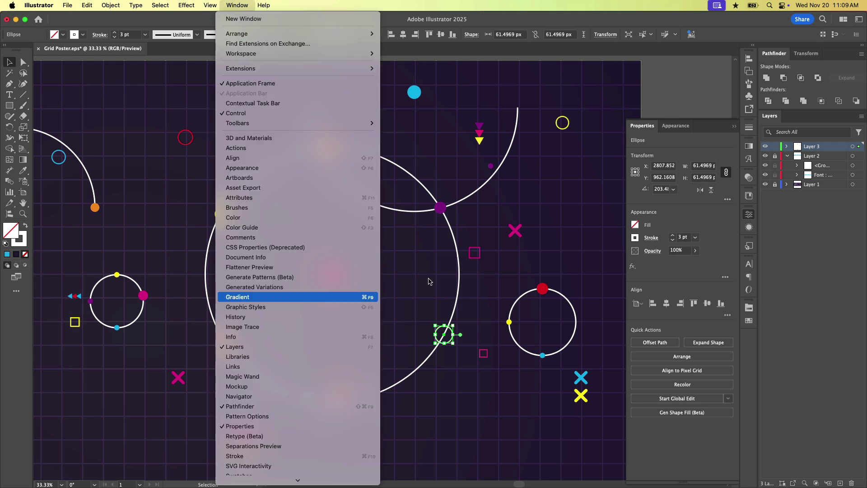
pyautogui.click(803, 154)
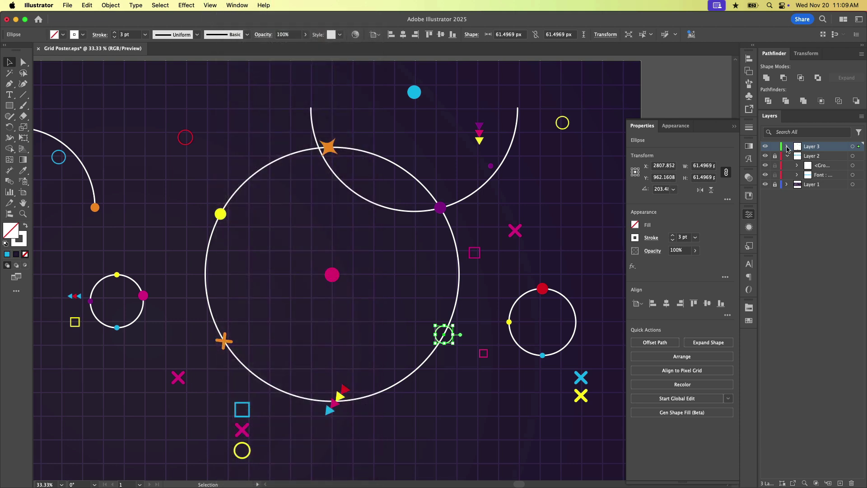
pyautogui.click(786, 148)
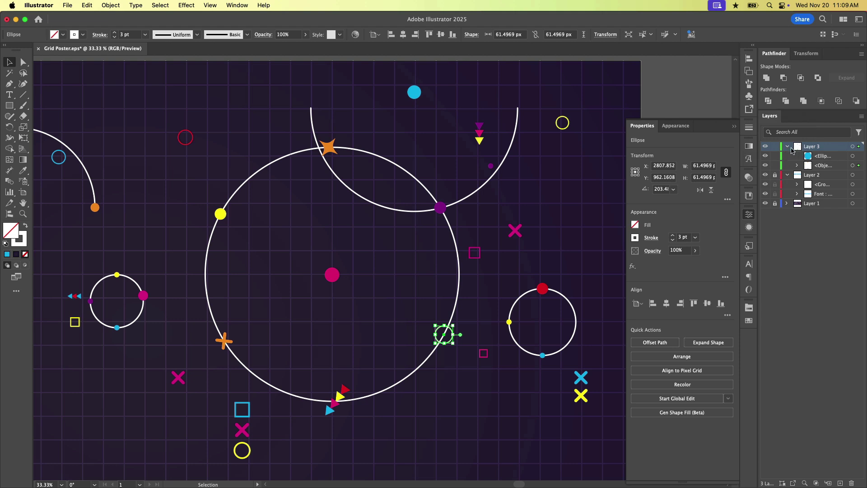
pyautogui.click(791, 150)
pyautogui.click(824, 157)
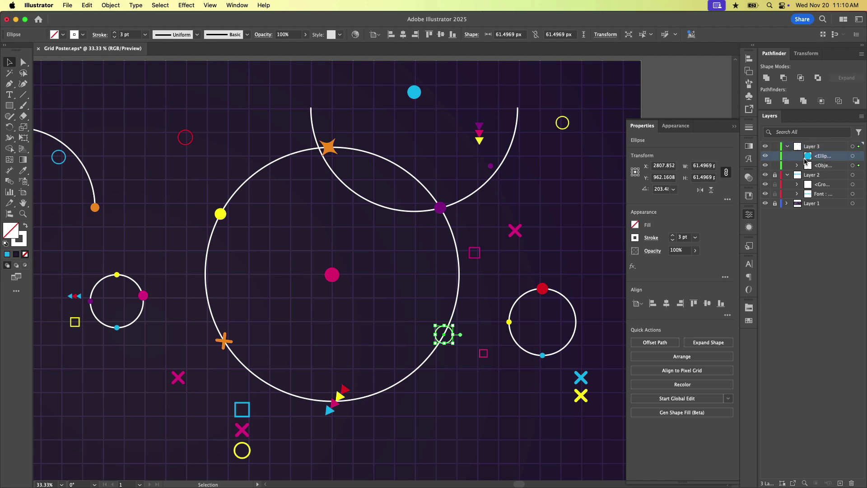
pyautogui.click(416, 94)
pyautogui.click(797, 165)
# - Drag the cyan <Ellipse> layer row into the <Objects on Path> group in the Layers panel
pyautogui.click(828, 167)
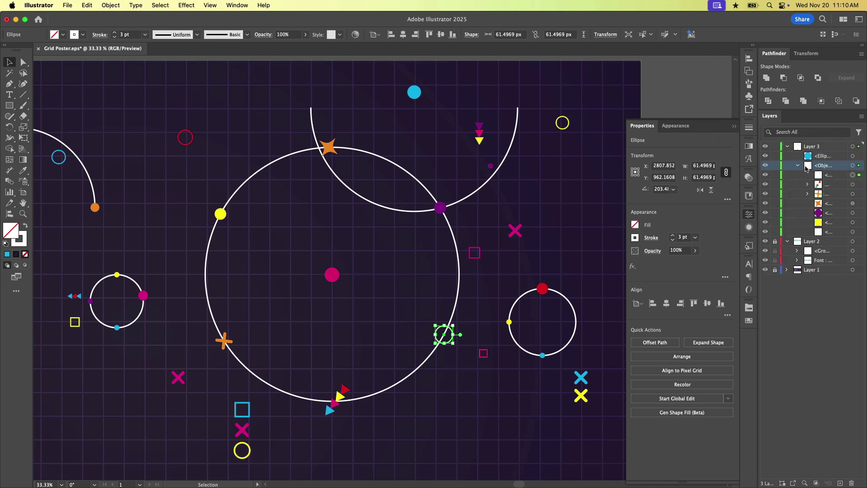
pyautogui.click(827, 167)
pyautogui.moveTo(824, 157); pyautogui.dragTo(826, 173)
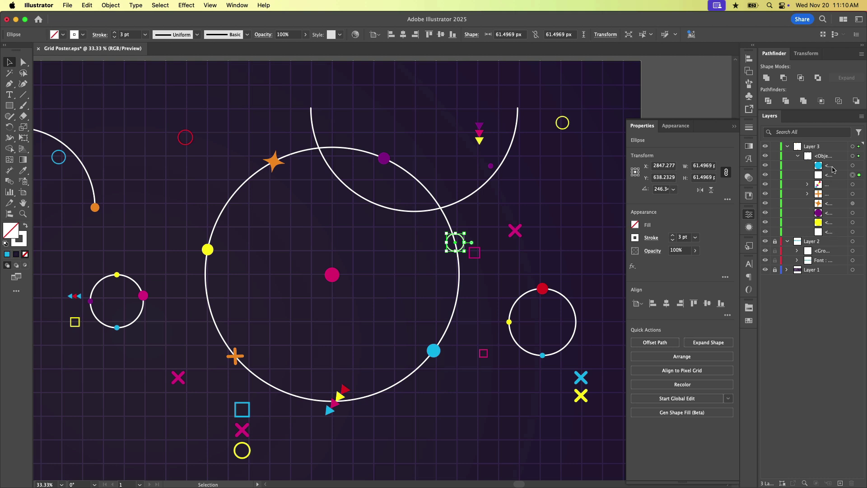
pyautogui.click(821, 156)
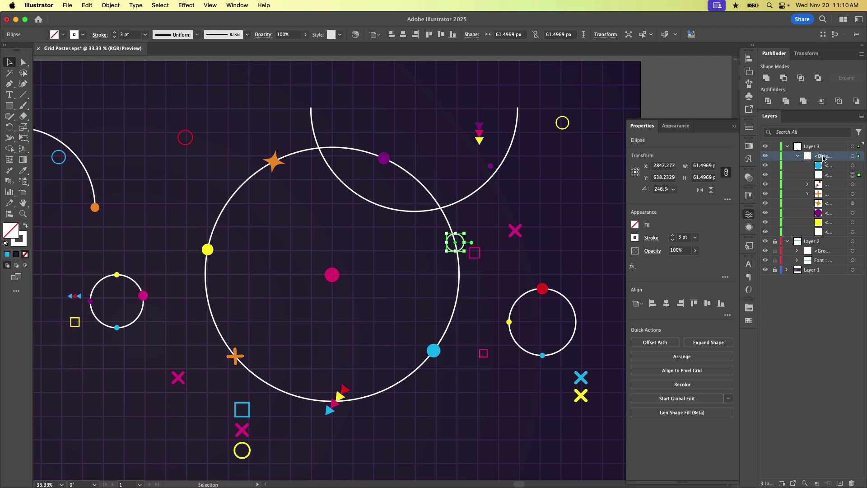
# - Take the cyan dot, small outline circle and triangle cluster out of the Objects on Path group
pyautogui.click(833, 167)
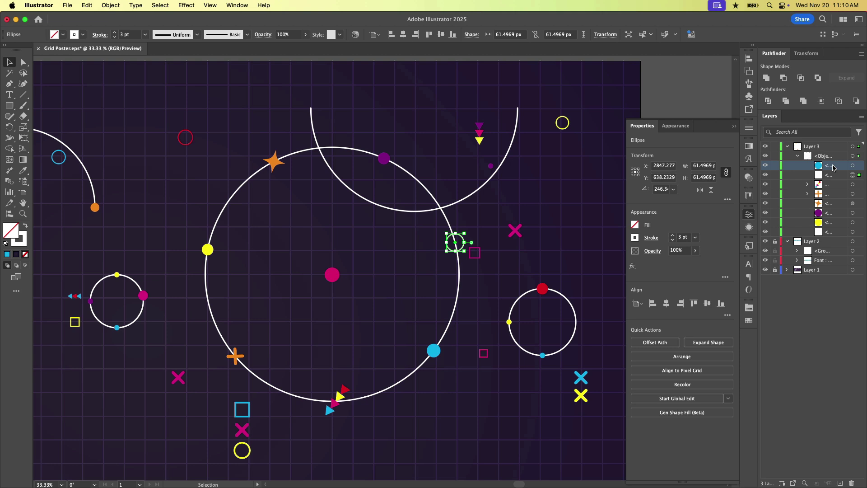
pyautogui.keyDown('shift'); pyautogui.click(834, 187); pyautogui.keyUp('shift')
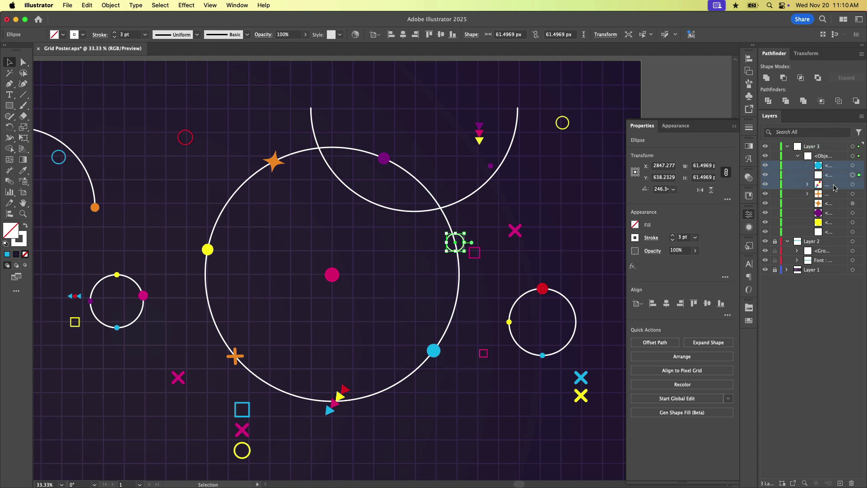
pyautogui.moveTo(834, 187); pyautogui.dragTo(831, 151)
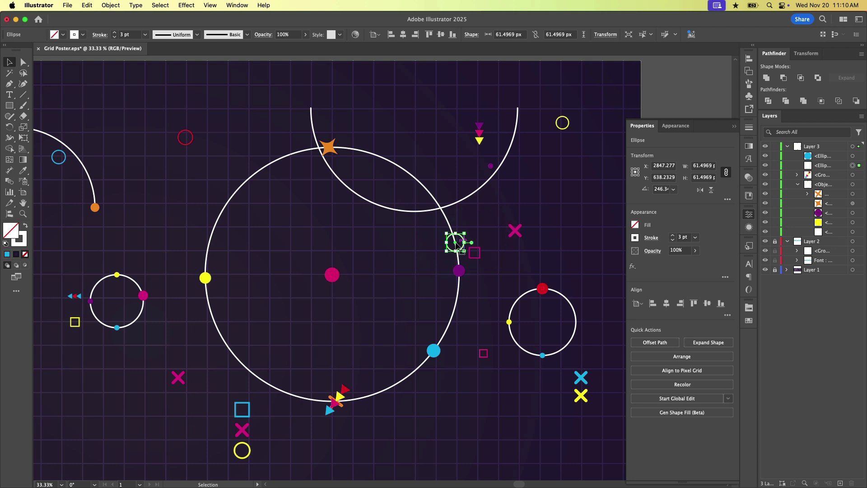
# - Move the outline circle above the magenta X, the cyan dot off the ring, and the triangles near the bottom
pyautogui.moveTo(462, 251); pyautogui.dragTo(518, 220)
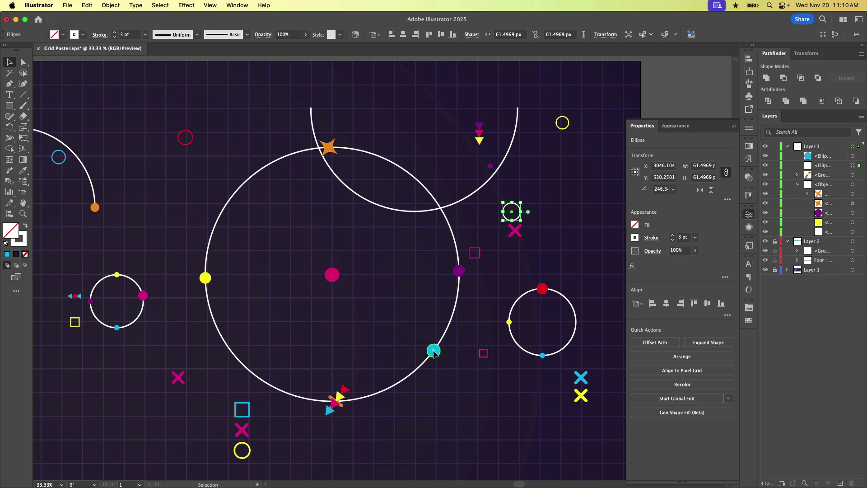
pyautogui.moveTo(433, 351); pyautogui.dragTo(470, 404)
pyautogui.moveTo(339, 395); pyautogui.dragTo(420, 455)
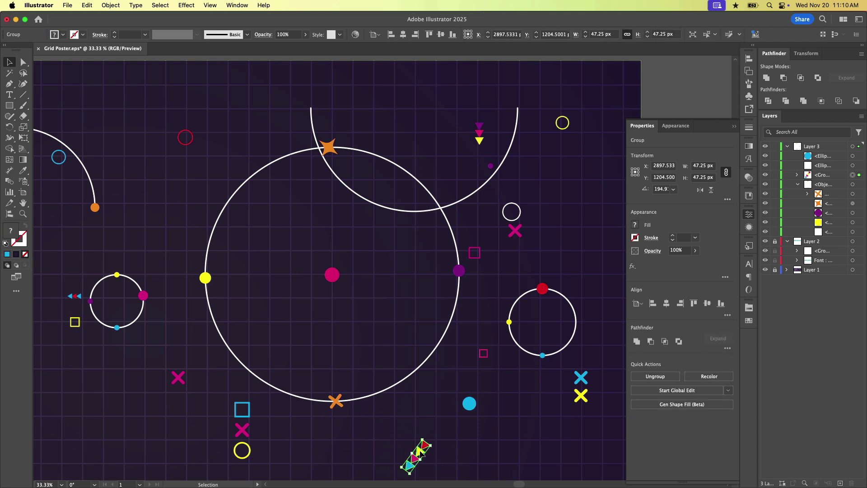
pyautogui.click(391, 409)
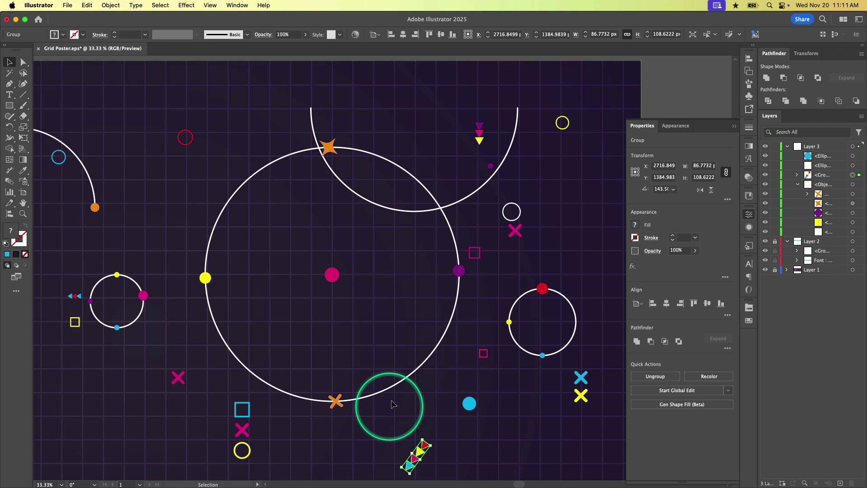
pyautogui.click(436, 353)
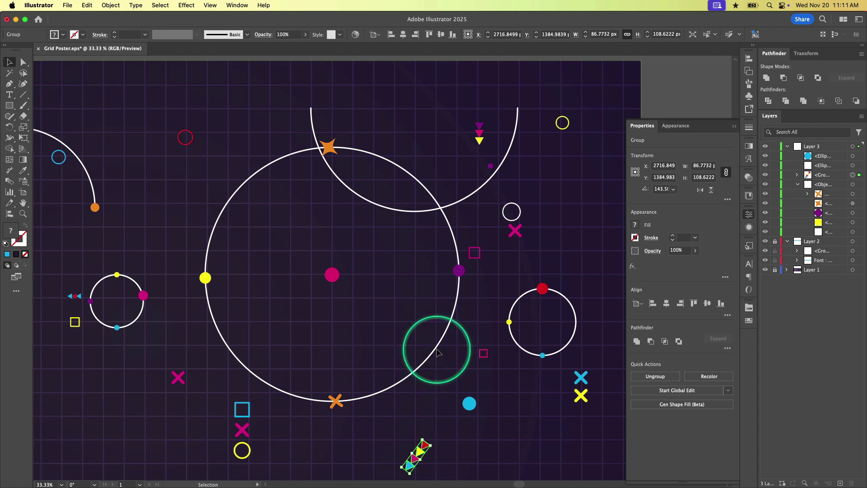